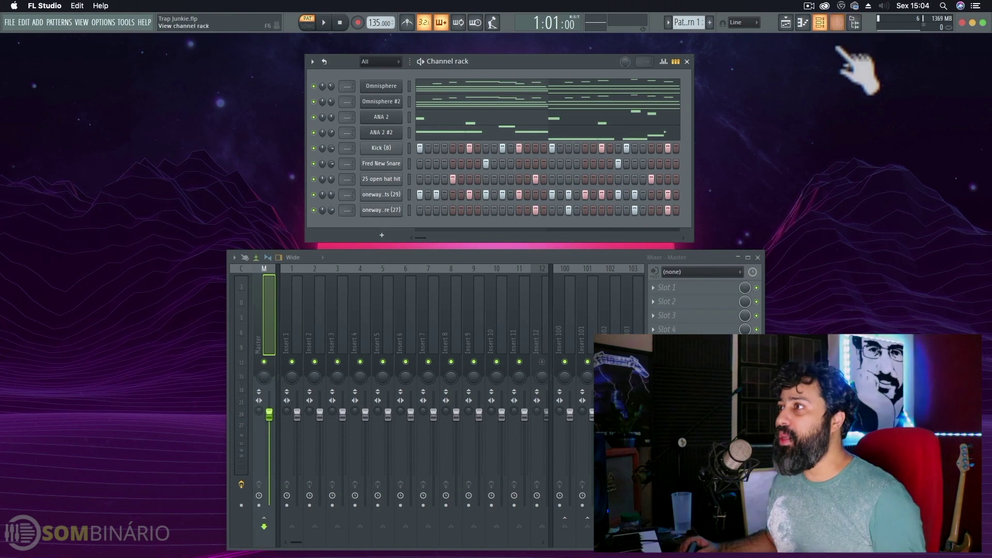
Step: Inspect the plugin windows of the Omnisphere, Omnisphere #2 and ANA 2 channels
left_click(387, 86)
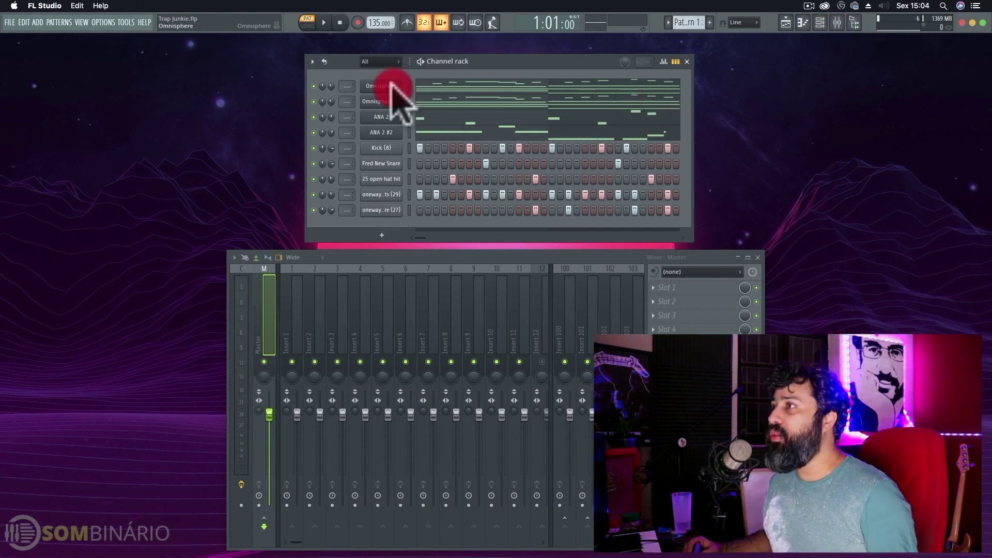
left_click(683, 154)
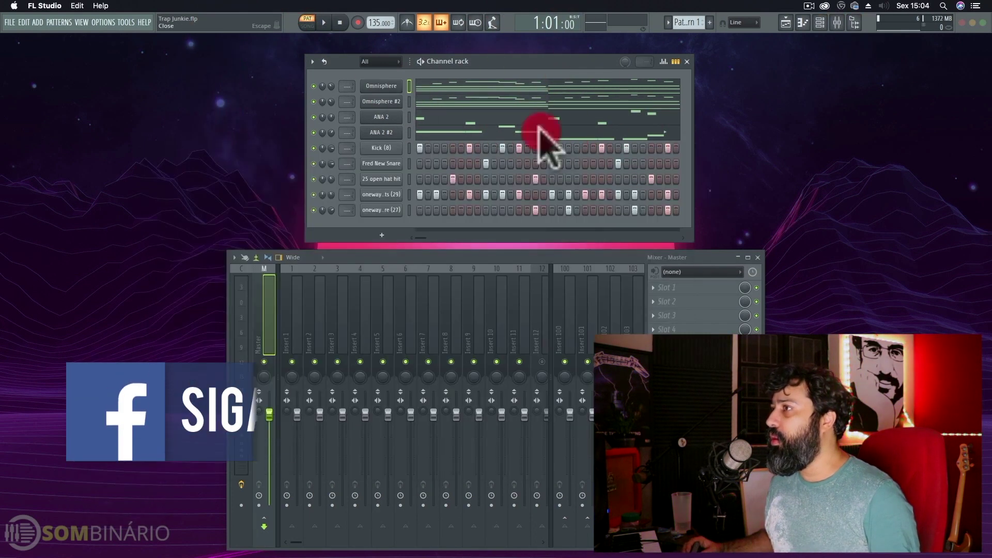
left_click(382, 102)
left_click(703, 211)
left_click(390, 115)
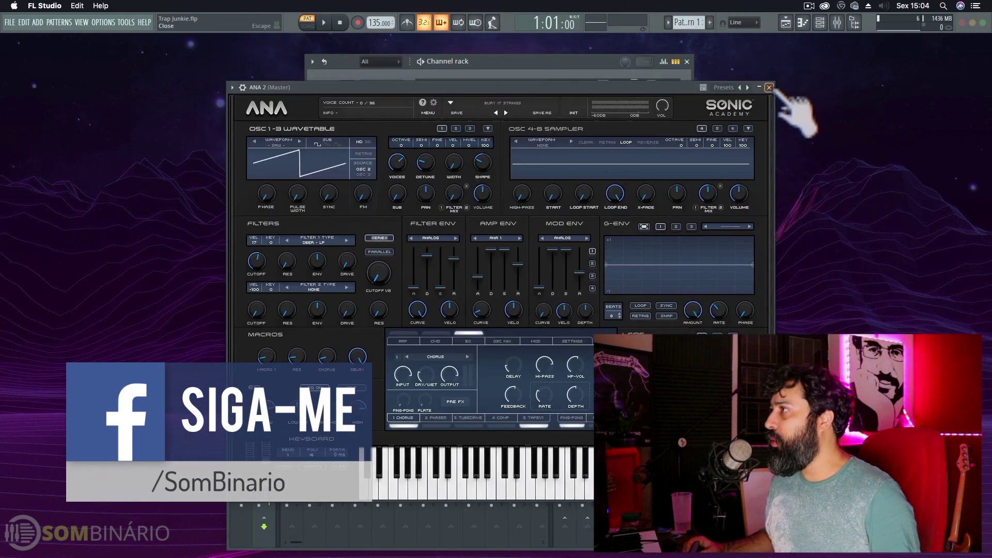
left_click(769, 87)
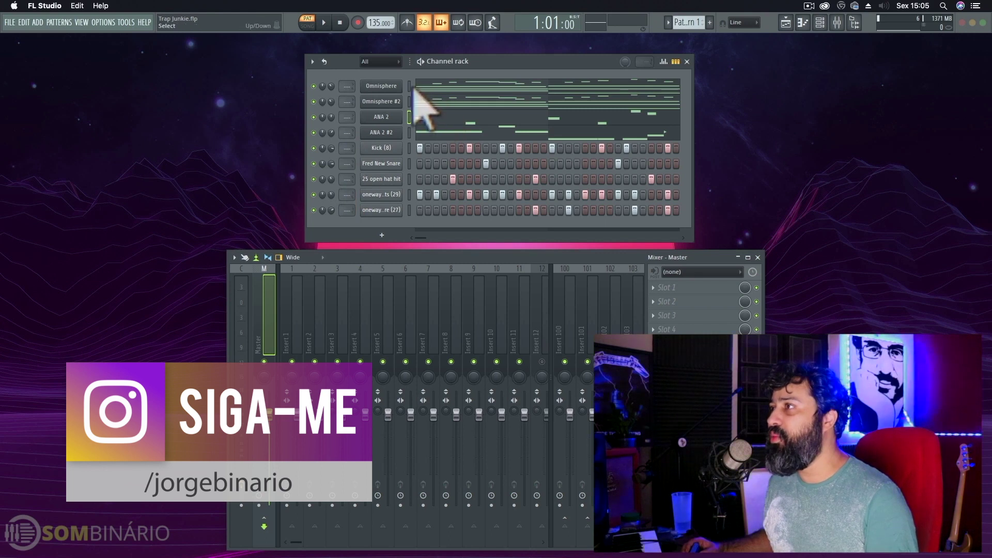
Step: Route all channels to consecutive individual mixer tracks starting at Insert 1, and play the pattern to check the levels
left_click(300, 305)
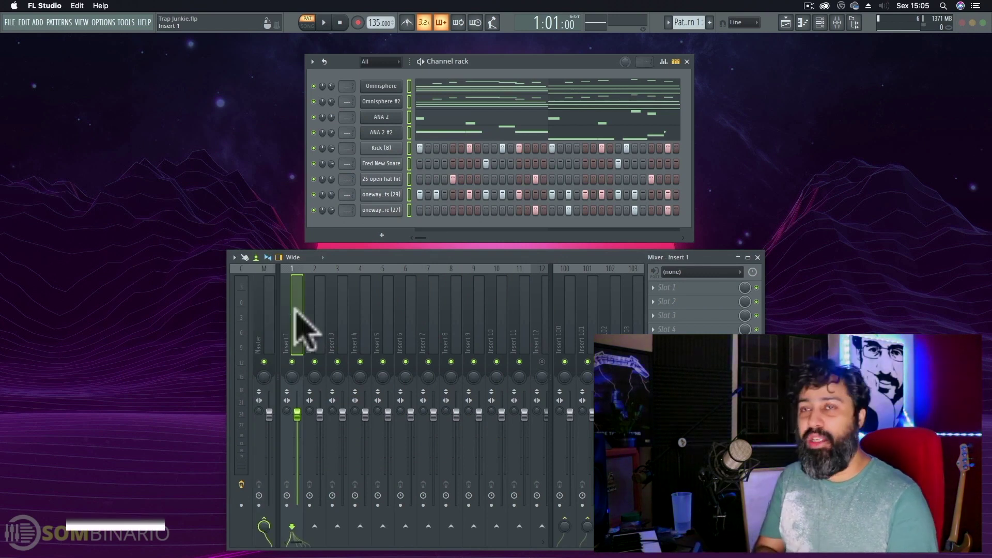
key("ctrl+shift+l")
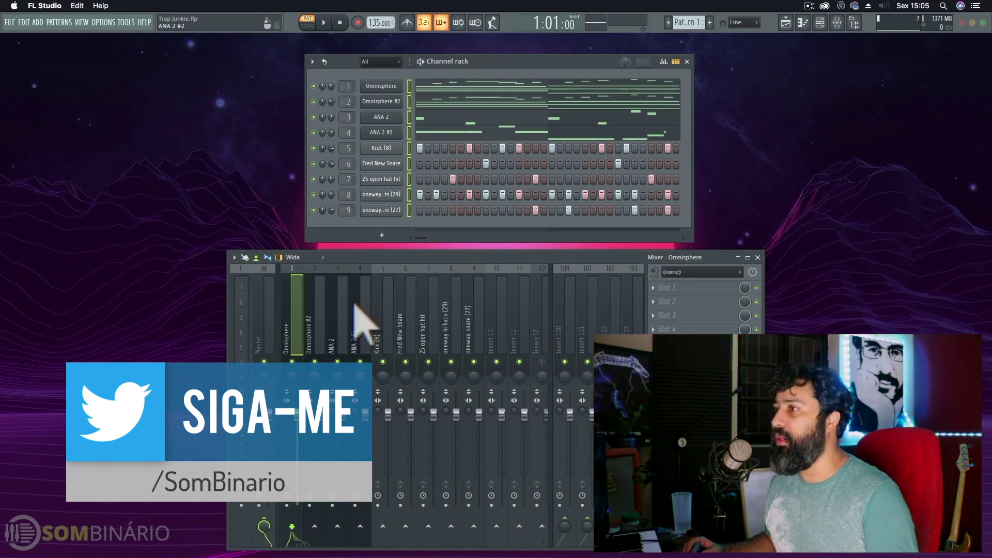
left_click(513, 64)
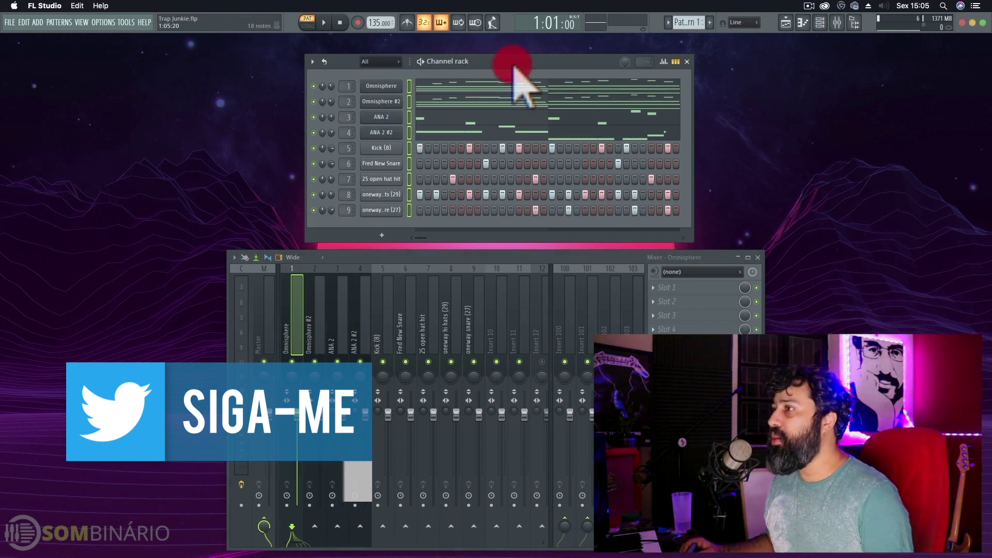
key("space")
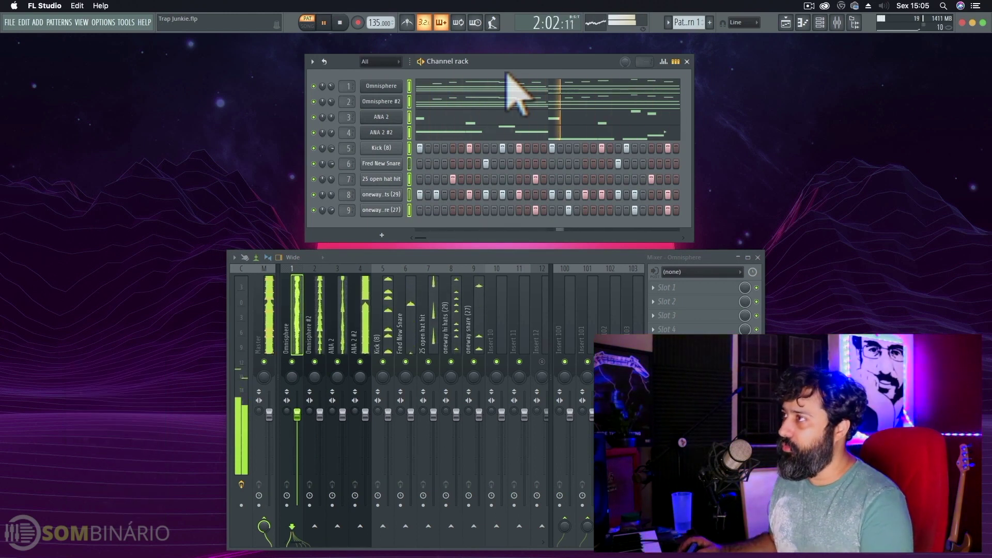
key("space")
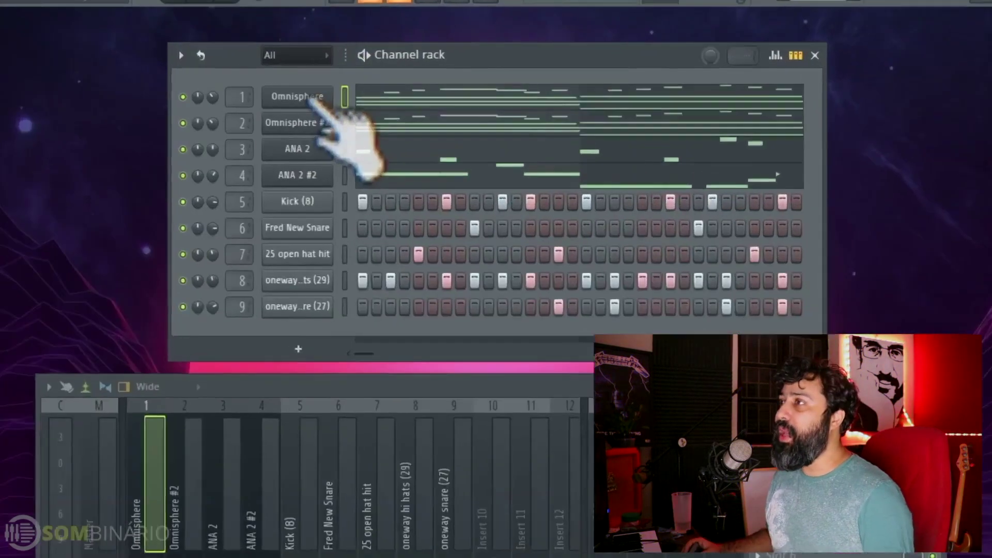
left_click(382, 88)
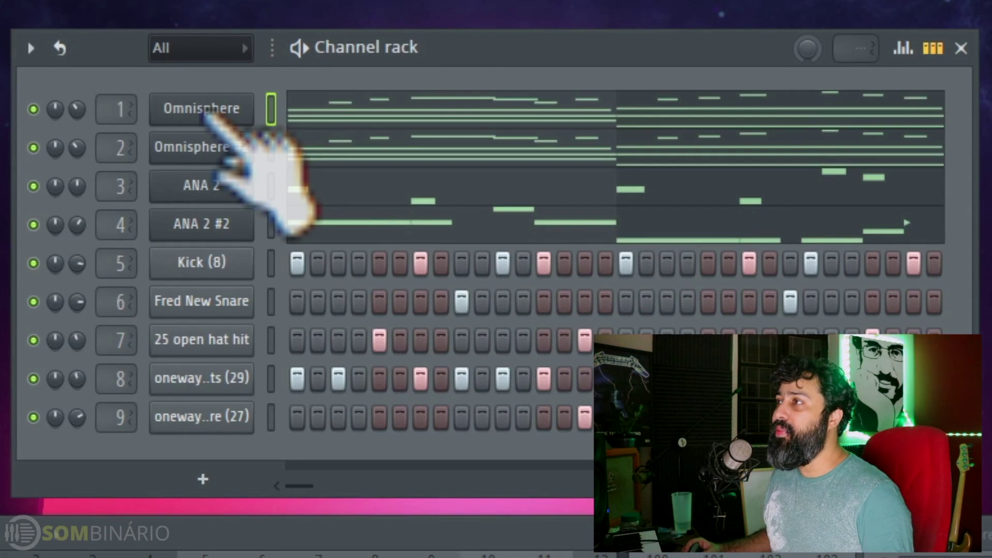
right_click(206, 113)
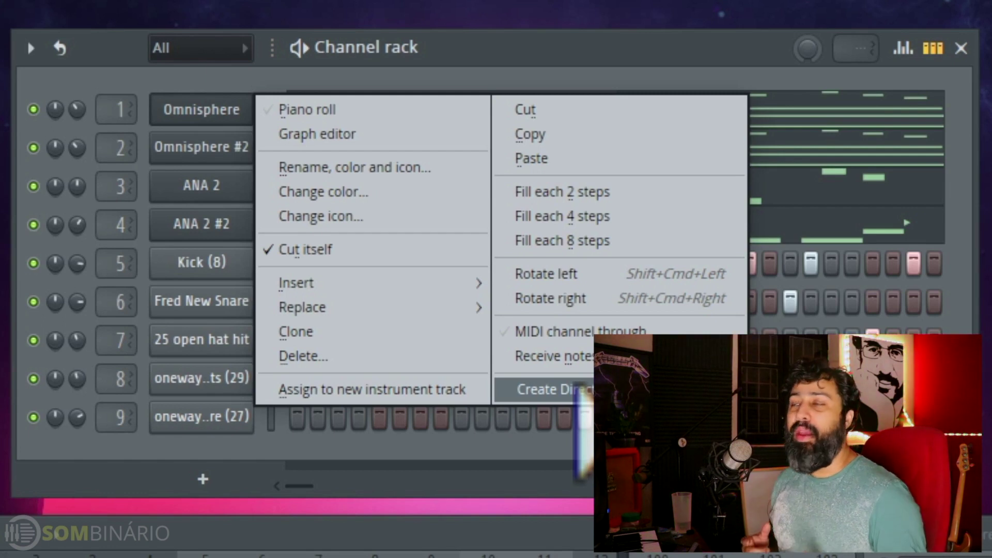
key("Escape")
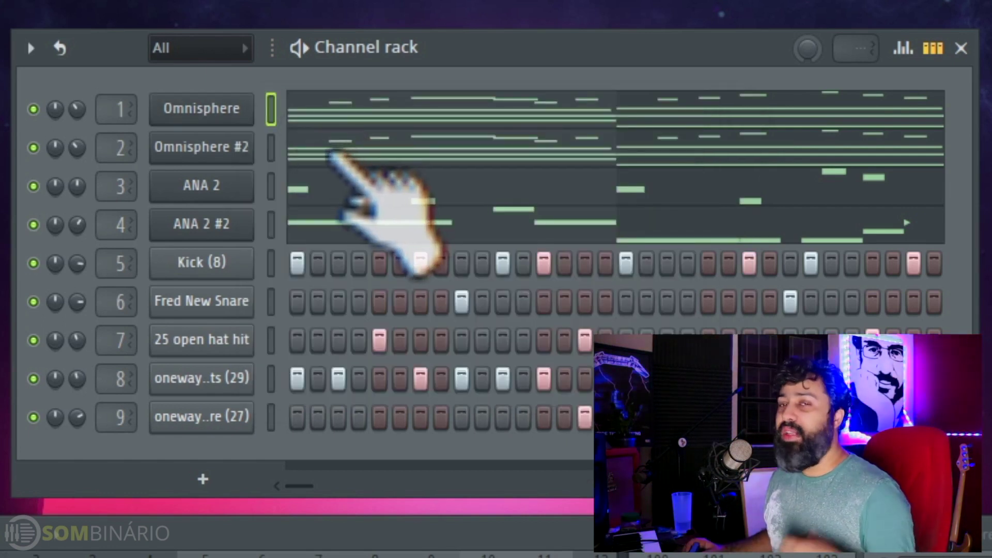
Step: Review the main and FX pages of the Key - Creatures patch in the first Omnisphere channel
left_click(216, 108)
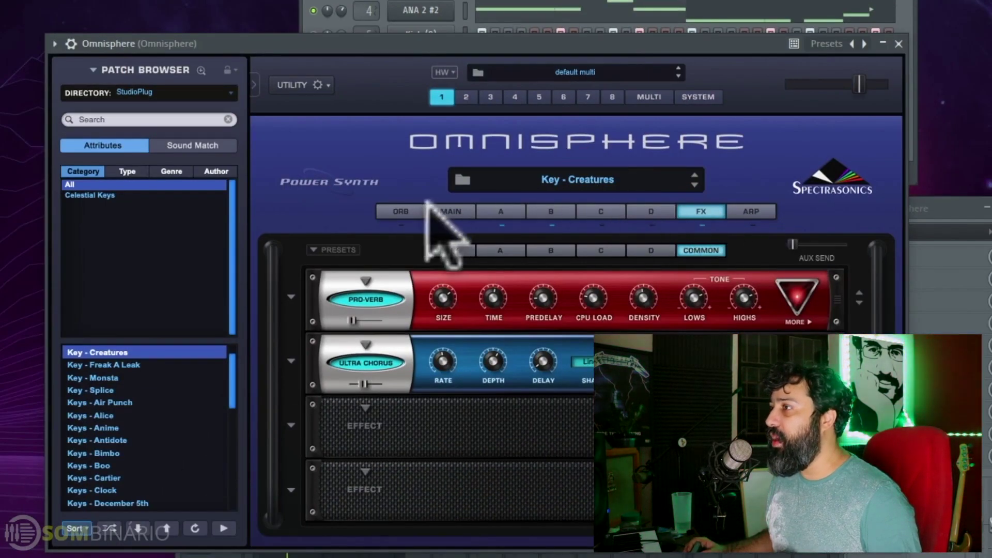
left_click(457, 209)
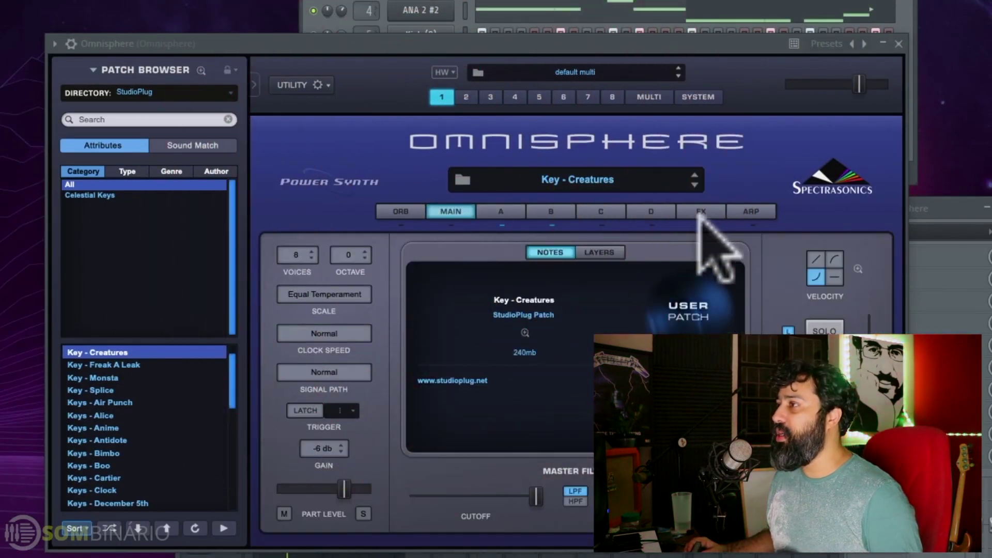
left_click(701, 211)
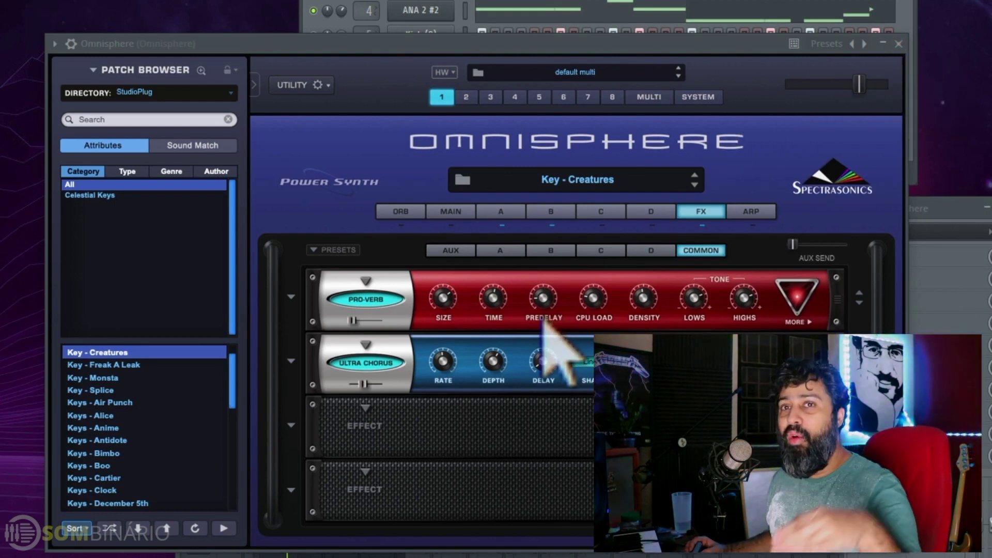
left_click(464, 212)
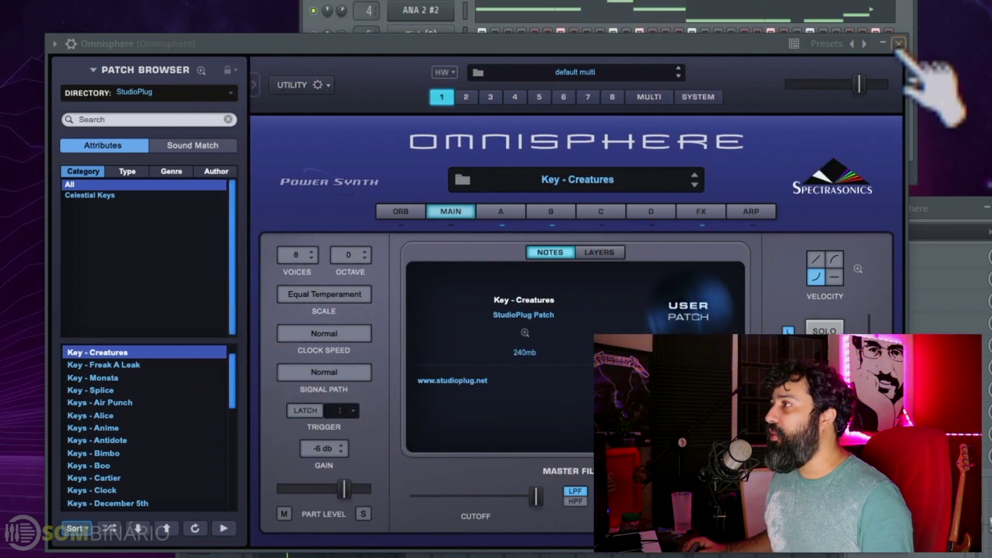
left_click(898, 43)
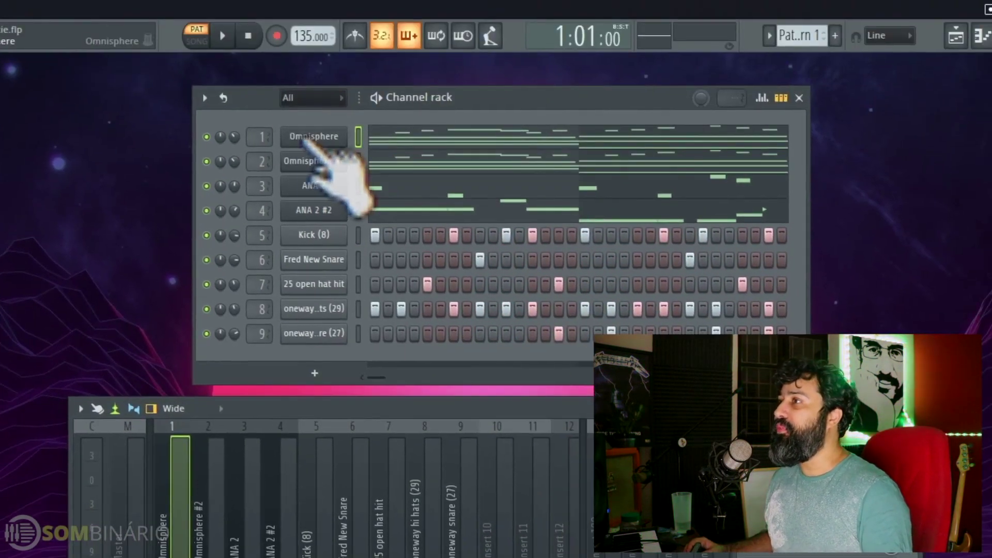
Step: Create a DirectWave instrument from the first Omnisphere channel, saved as SYNTH 01 in the DirectWave folder
right_click(410, 4)
left_click(558, 316)
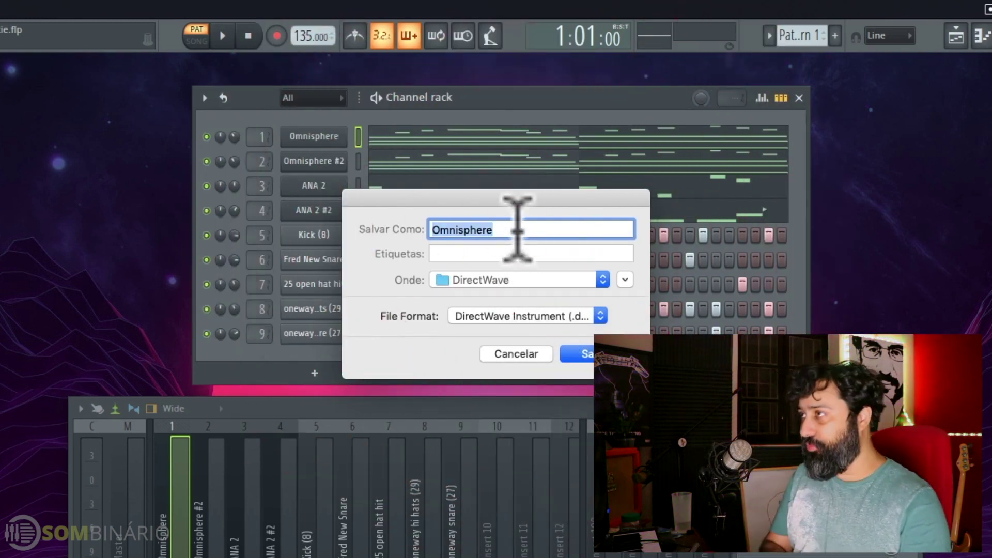
type("S")
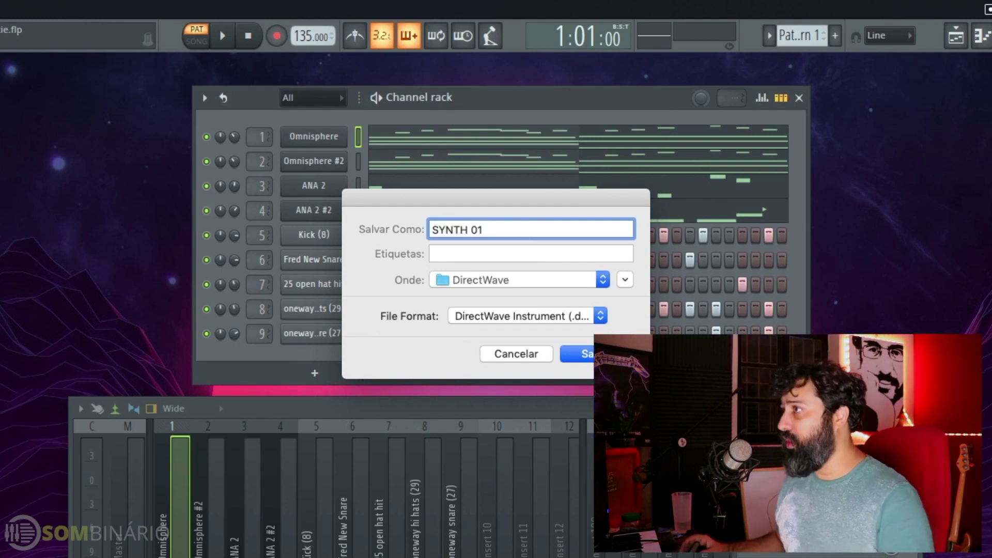
type("YNTH 01")
key("Return")
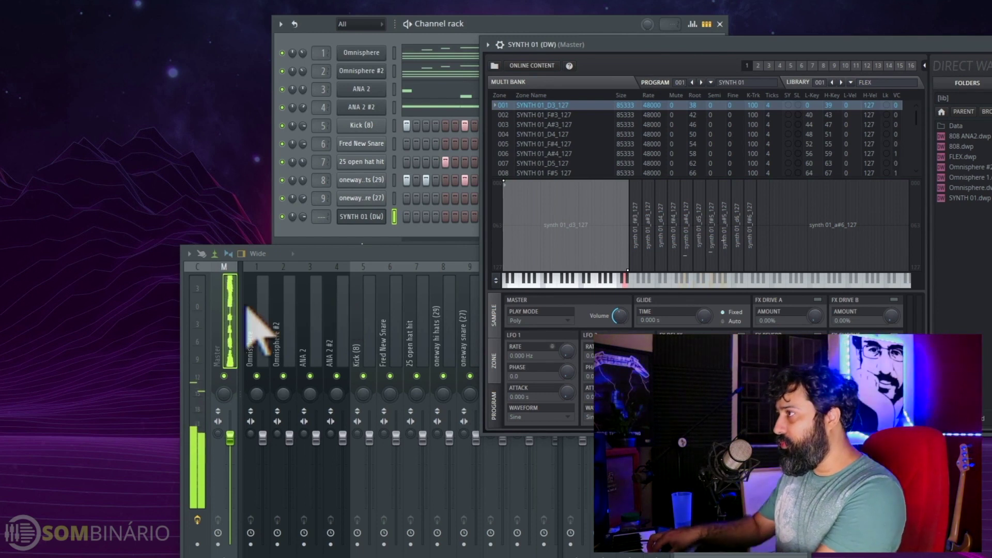
left_click_drag(632, 38, 491, 82)
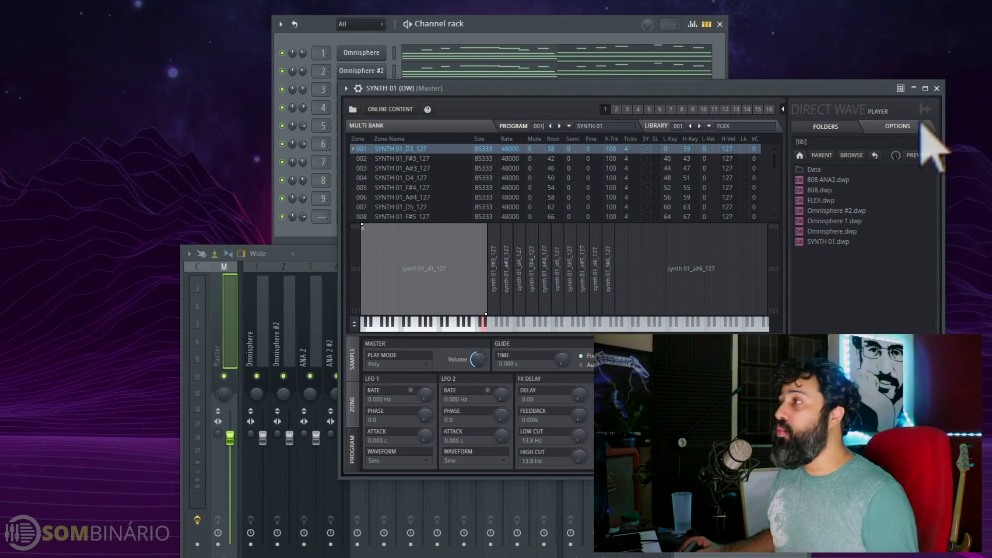
left_click(936, 88)
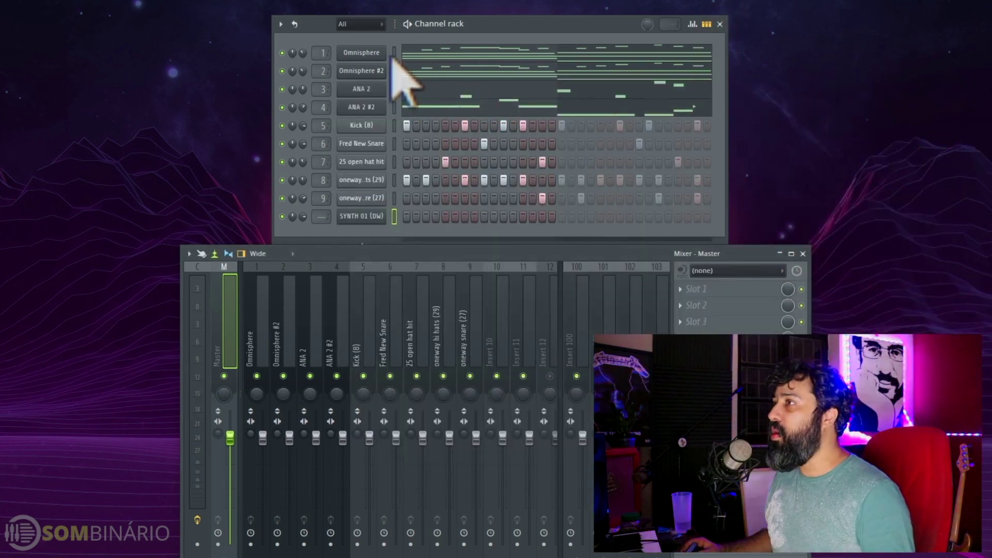
Step: Copy the first Omnisphere channel's notes into the SYNTH 01 (DW) channel and mute Omnisphere
left_click(394, 52)
left_click(394, 215)
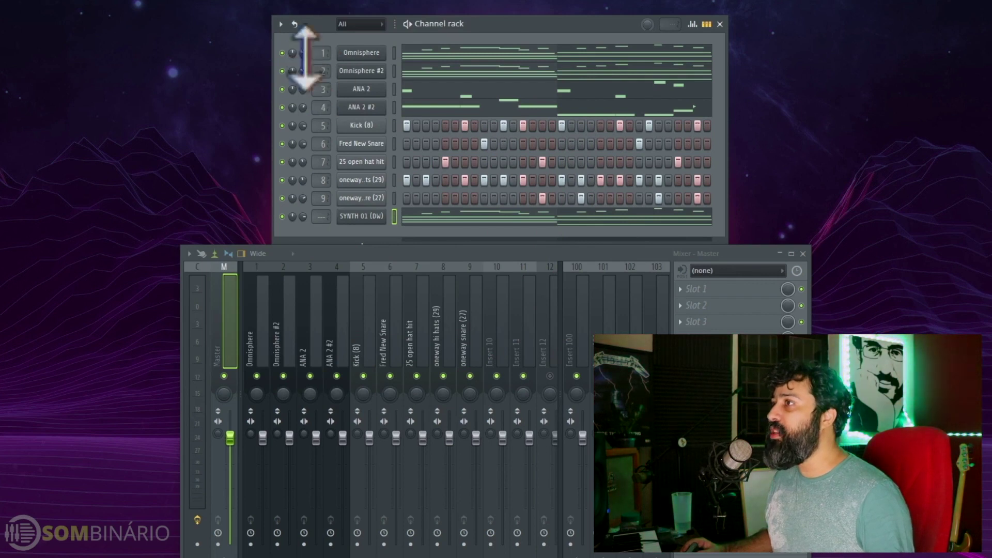
left_click(282, 52)
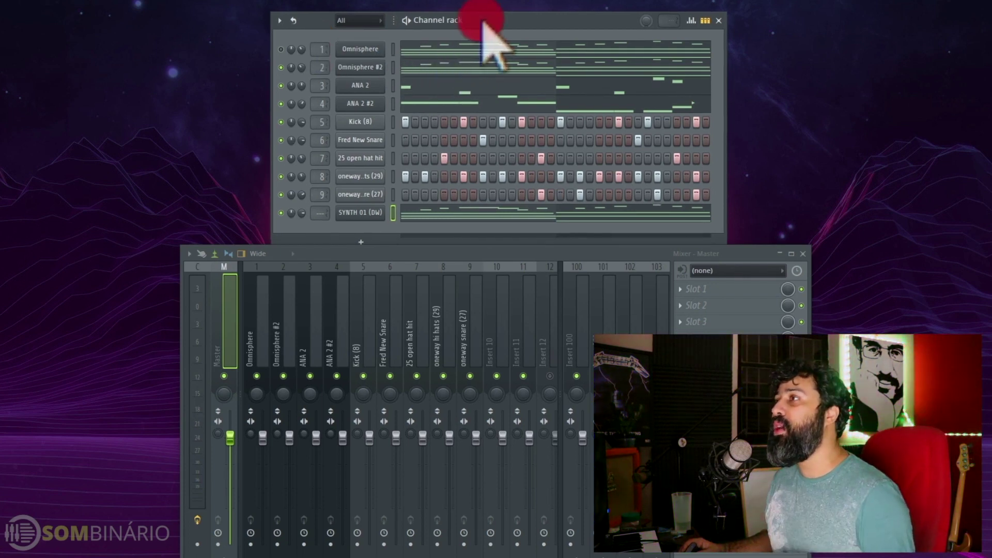
Step: Examine the effects on the FX page of the first Omnisphere channel
left_click(359, 48)
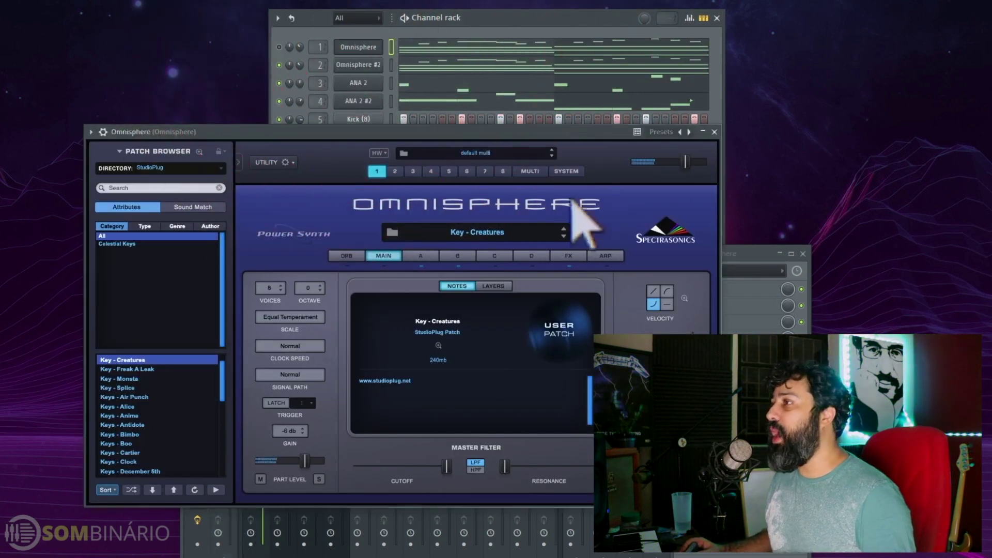
left_click(568, 256)
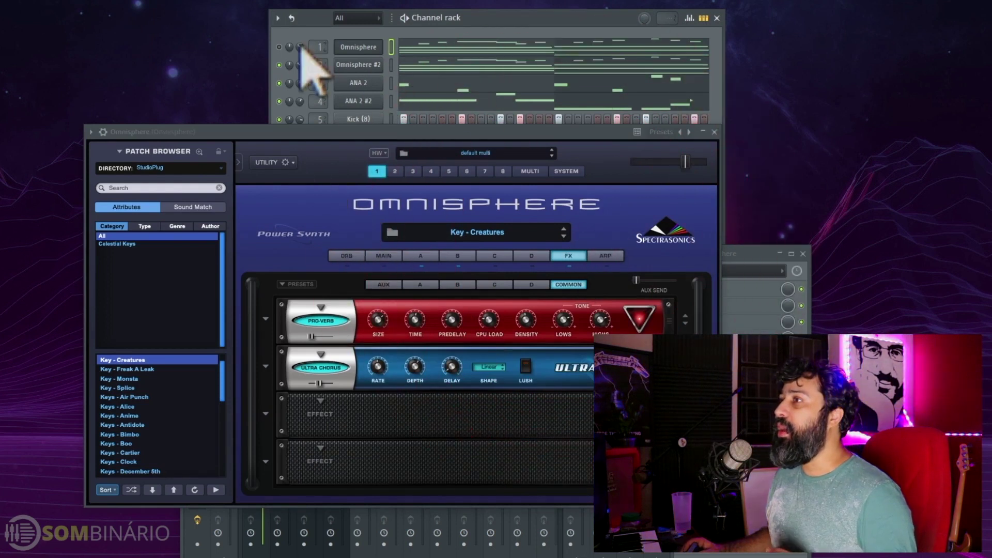
left_click(714, 132)
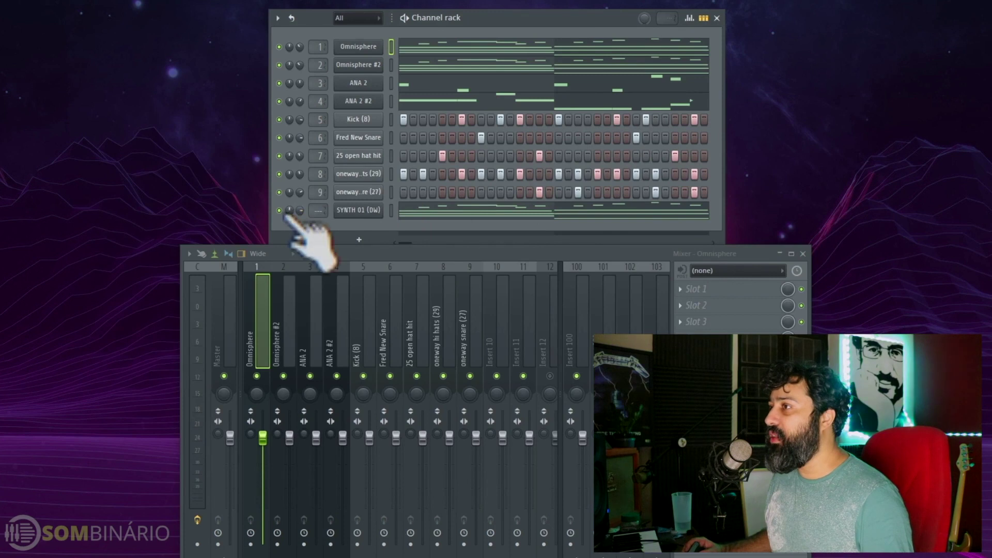
Step: Solo the SYNTH 01 (DW) channel and play the pattern to hear the sampled instrument
key("space")
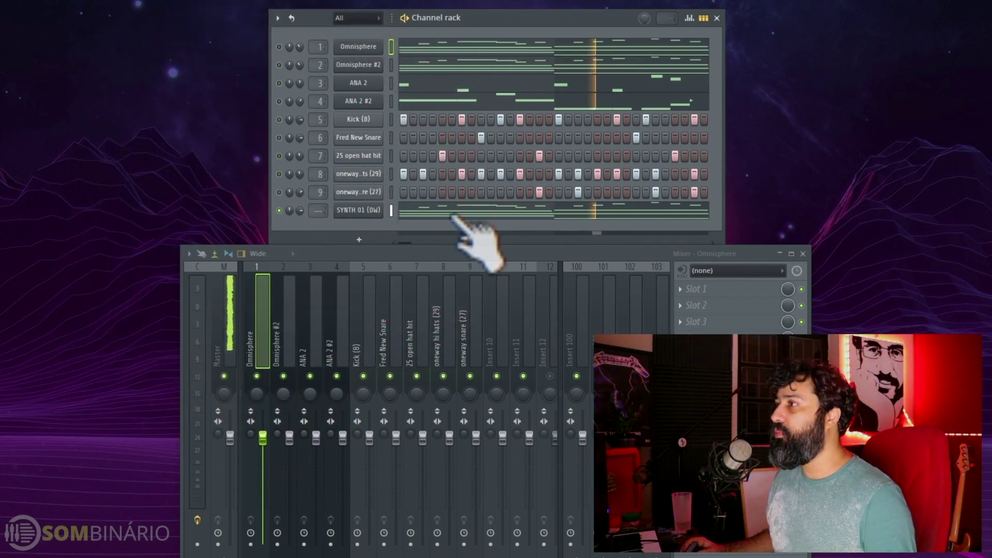
key("space")
Step: Route the SYNTH 01 (DW) channel to mixer track 10 from its channel settings
left_click(358, 209)
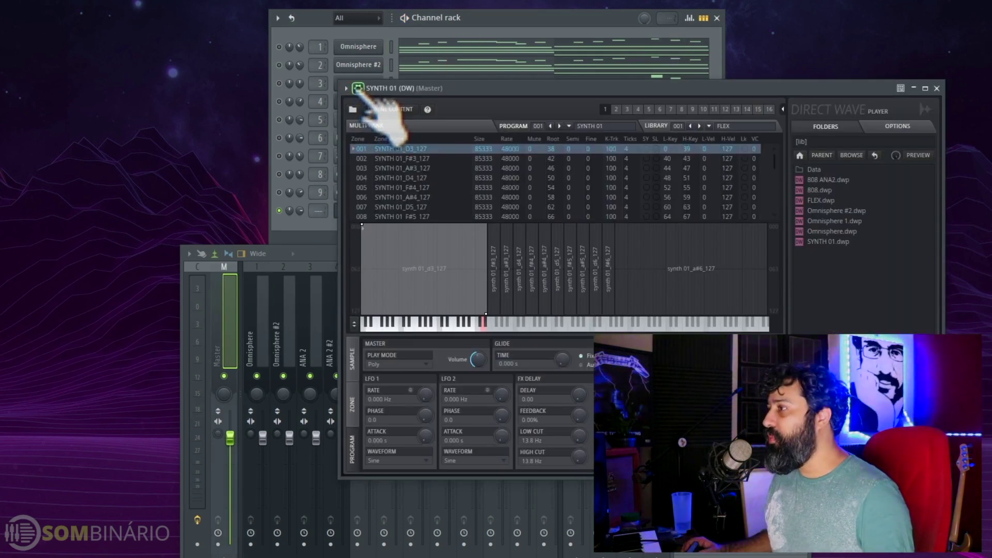
left_click(358, 89)
left_click(925, 107)
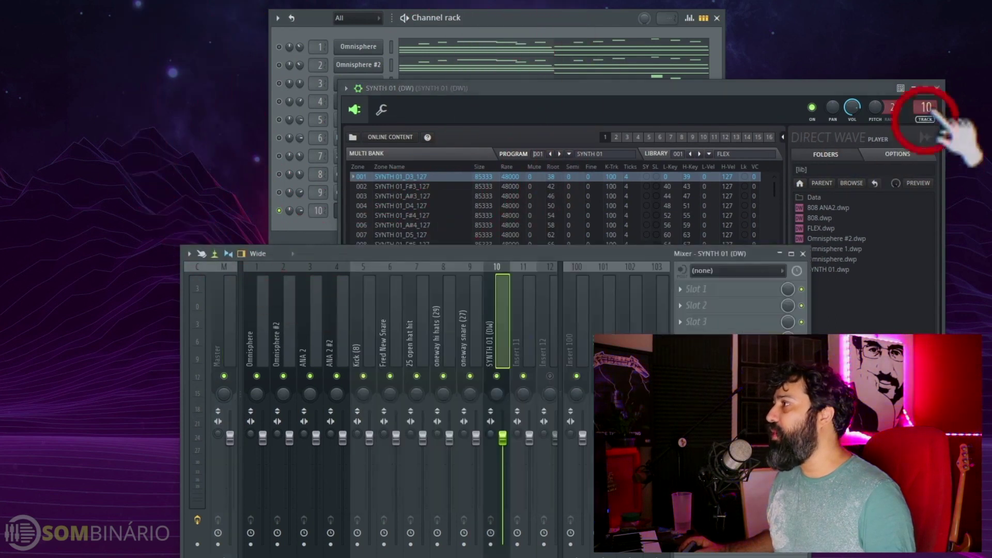
left_click(936, 88)
Step: Insert Fruity Reeverb 2 in slot 1 of mixer track 10 and lower its dry level slightly while the pattern plays
left_click(713, 289)
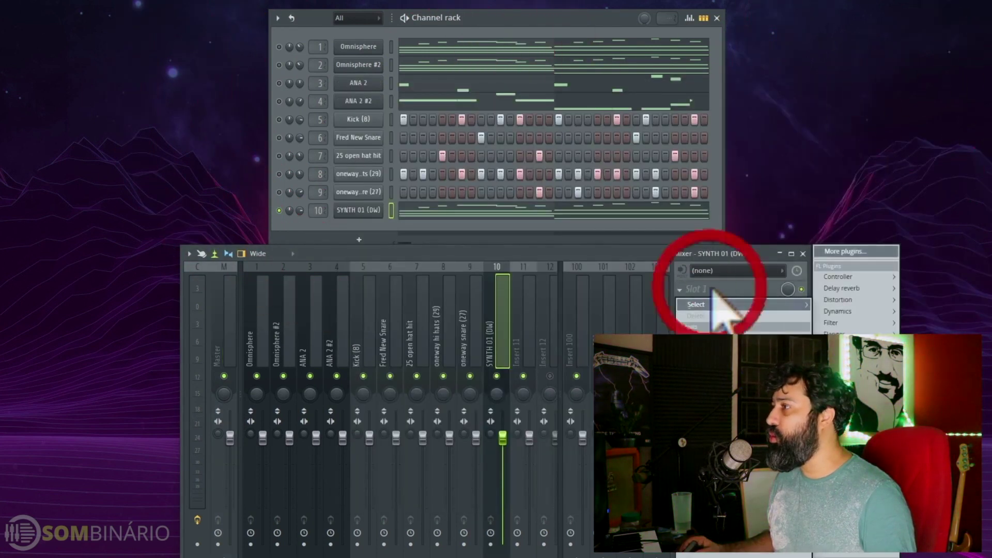
mouse_move(869, 301)
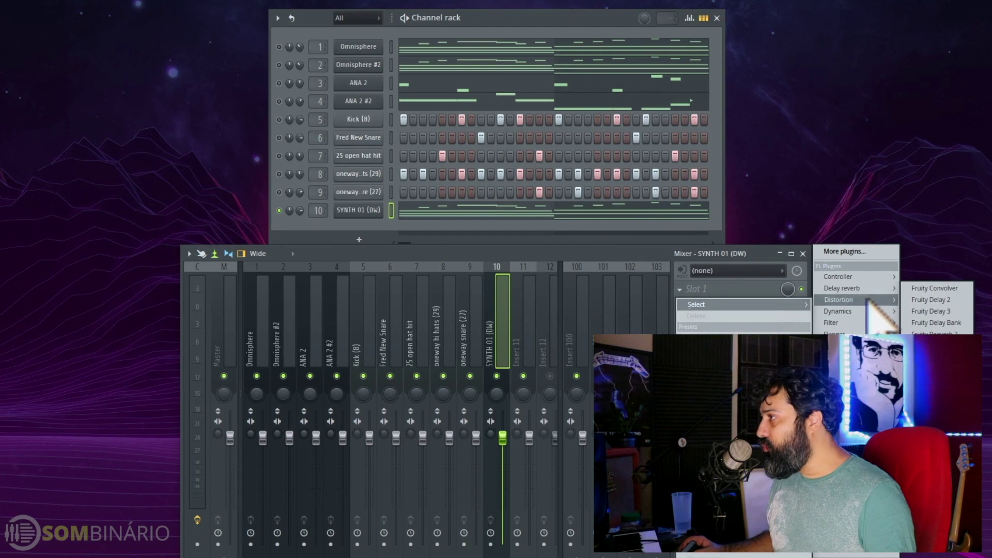
left_click(936, 333)
key("space")
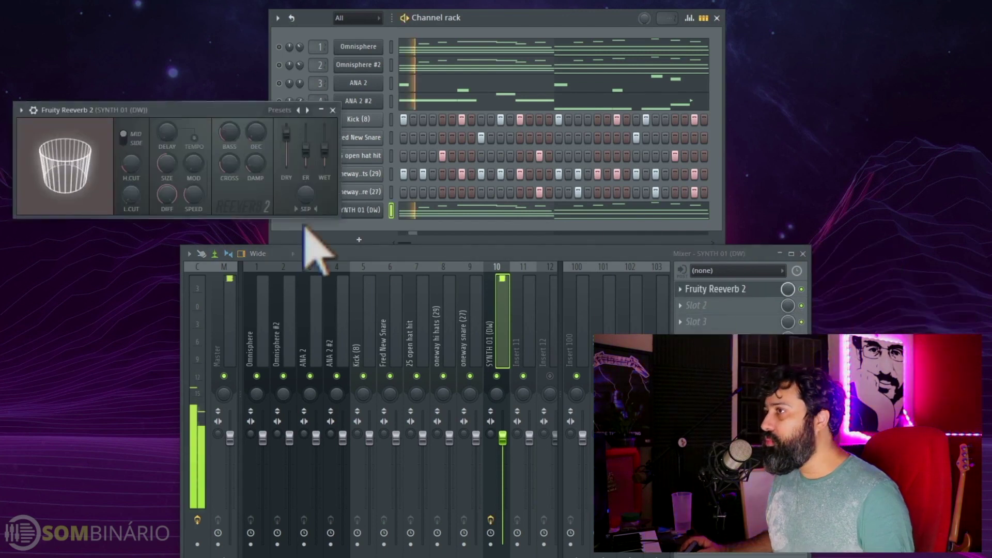
left_click_drag(286, 133, 287, 141)
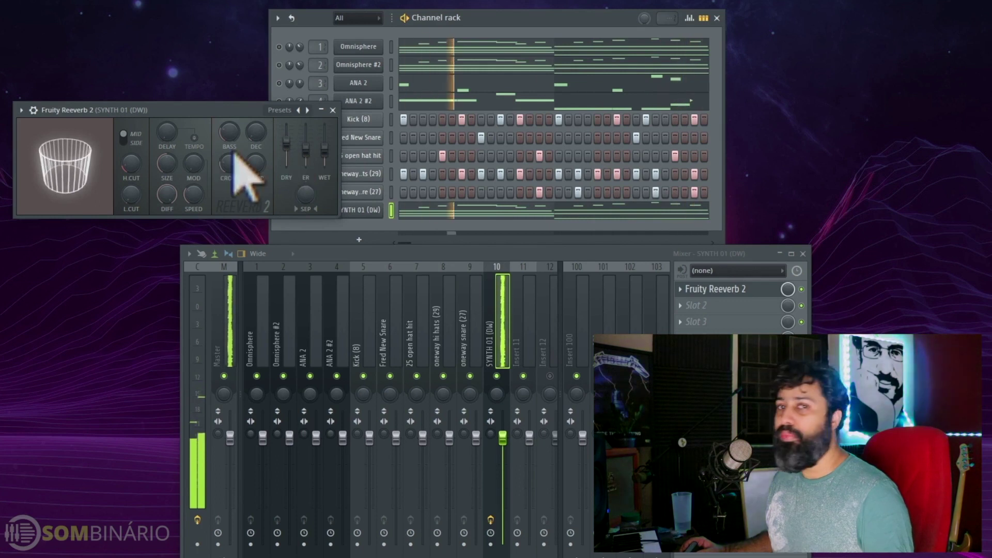
left_click(333, 110)
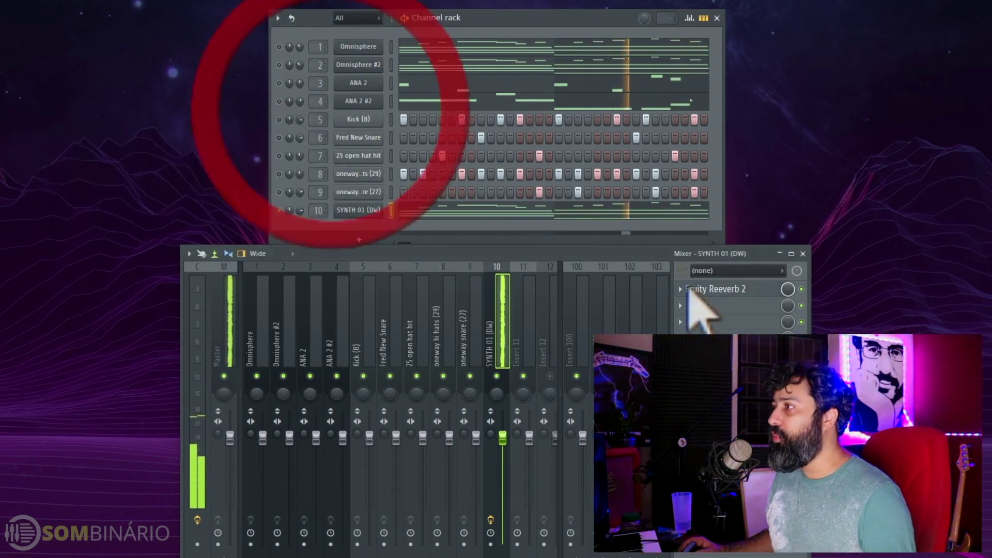
Step: Insert Fruity Chorus in slot 2 of mixer track 10, after the reverb
left_click(703, 305)
mouse_move(864, 301)
mouse_move(854, 324)
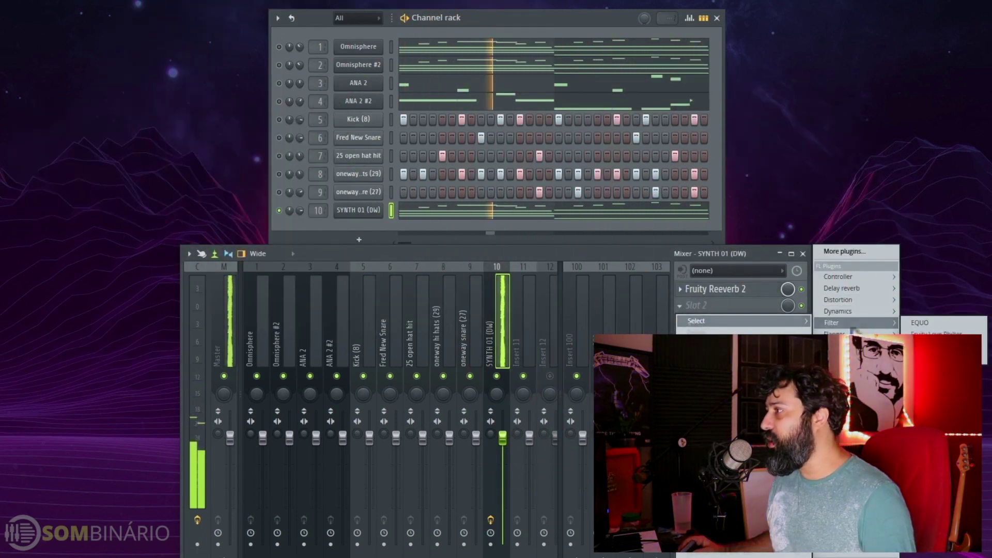
left_click(931, 334)
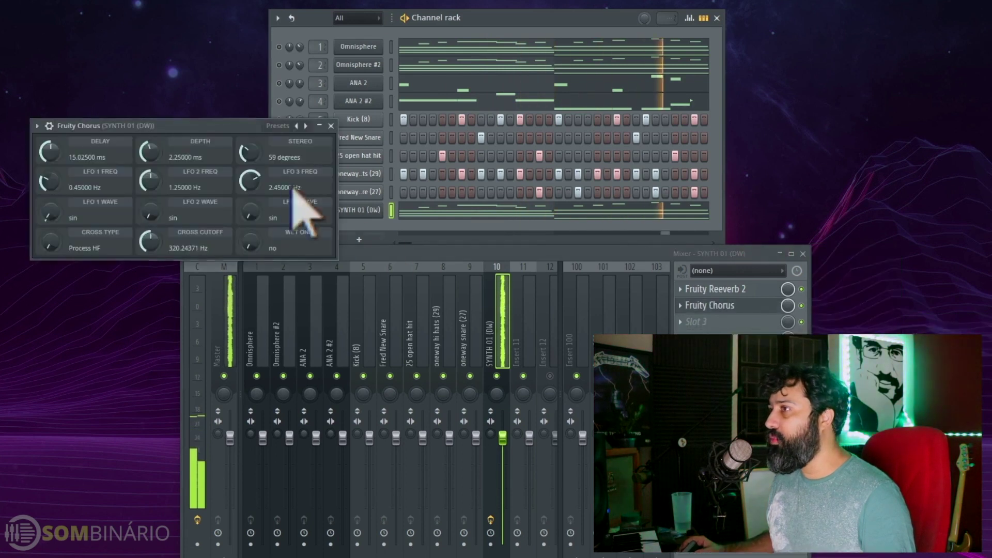
Step: Set the Fruity Chorus delay to about 13.27 ms and its depth to about 2.63 ms, and close the effect
left_click_drag(146, 150, 145, 155)
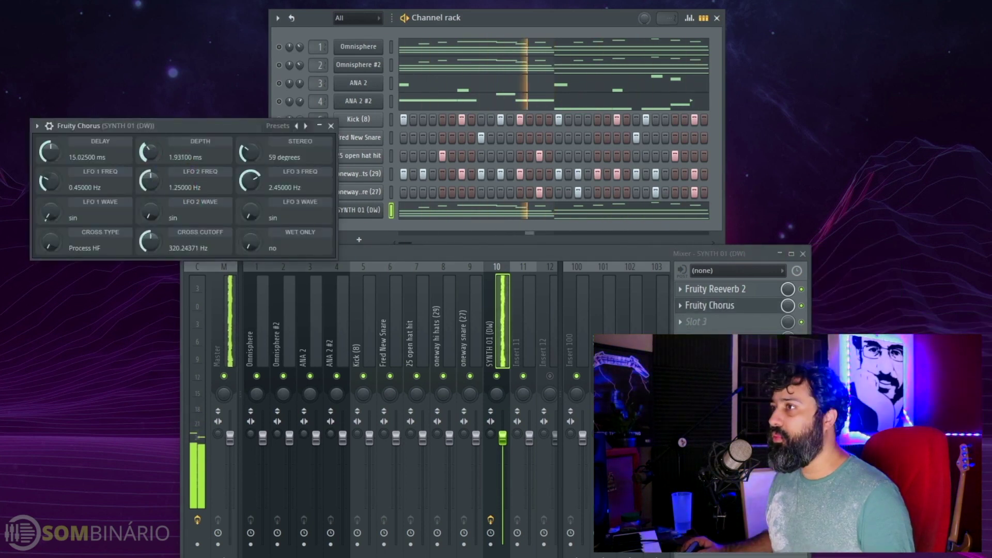
left_click_drag(63, 161, 63, 170)
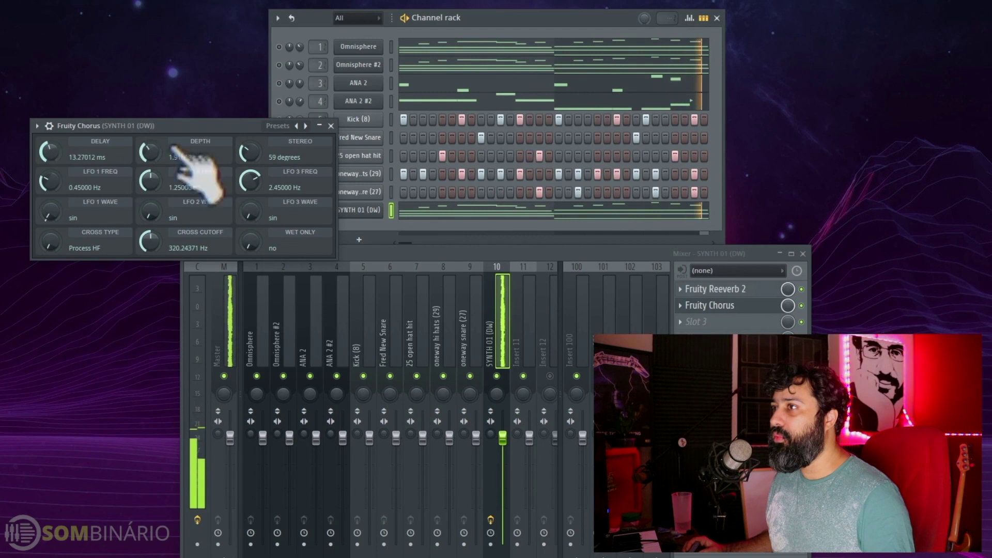
left_click_drag(158, 154, 158, 143)
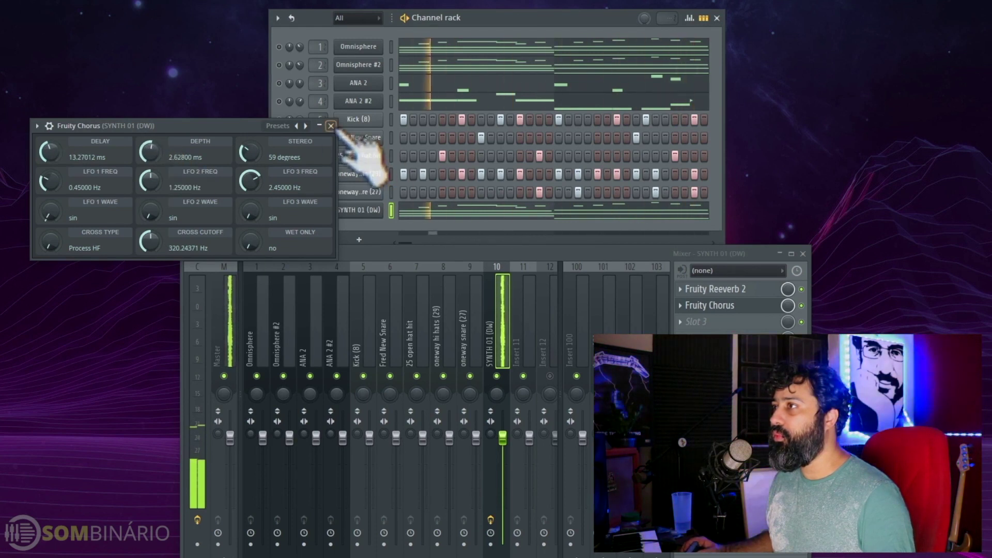
key("Escape")
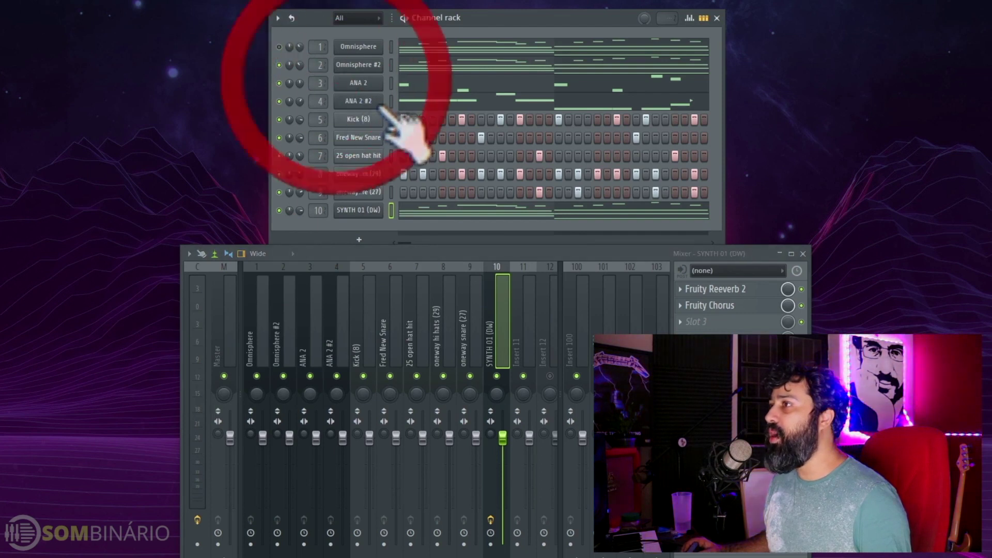
Step: Open the ANA 2 #2 channel's synth to examine its sound settings, and close it
left_click(358, 101)
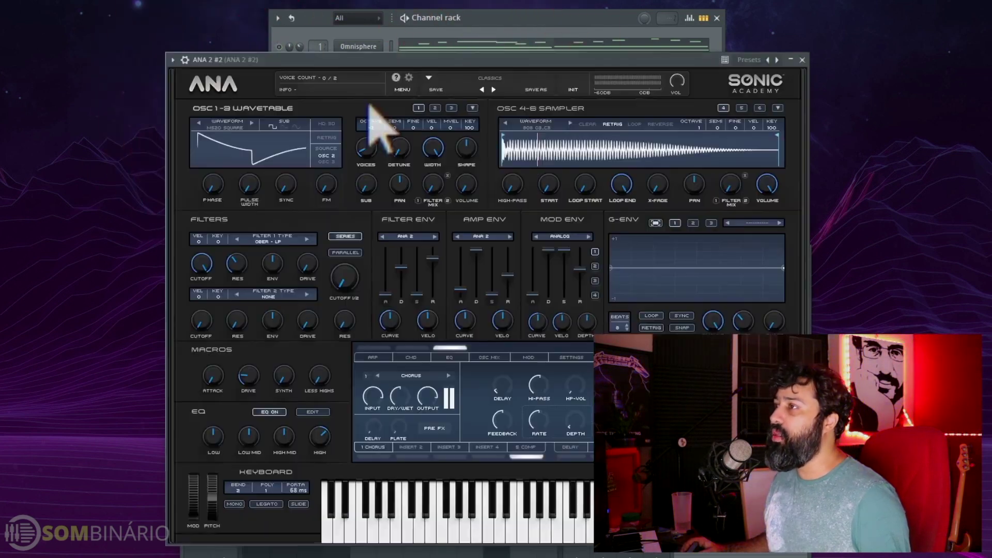
left_click_drag(420, 65, 619, 83)
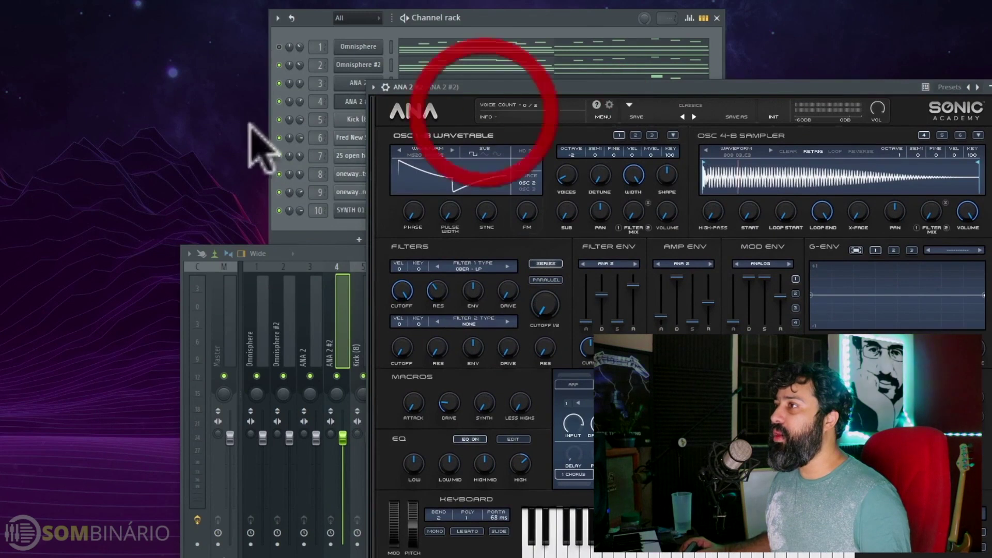
left_click_drag(452, 90, 267, 17)
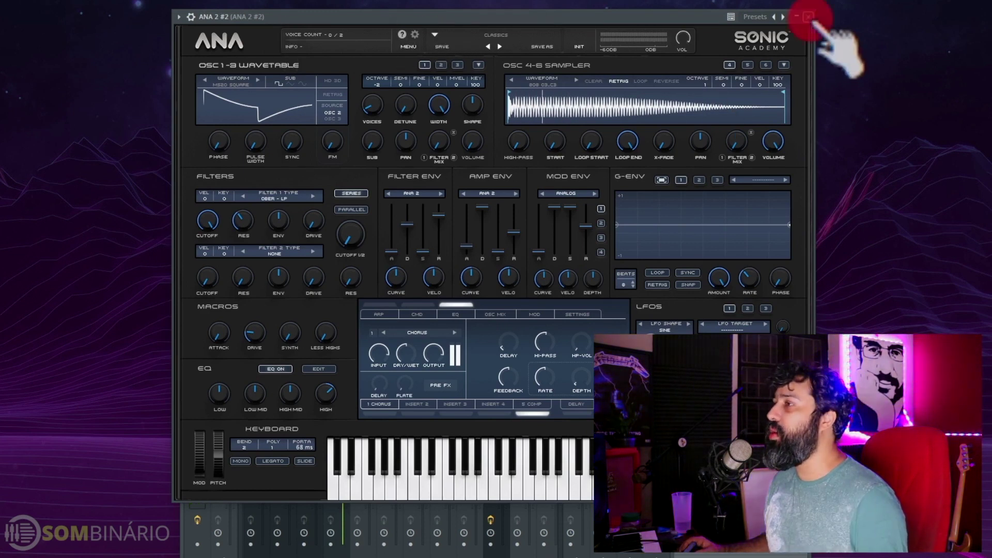
left_click(809, 17)
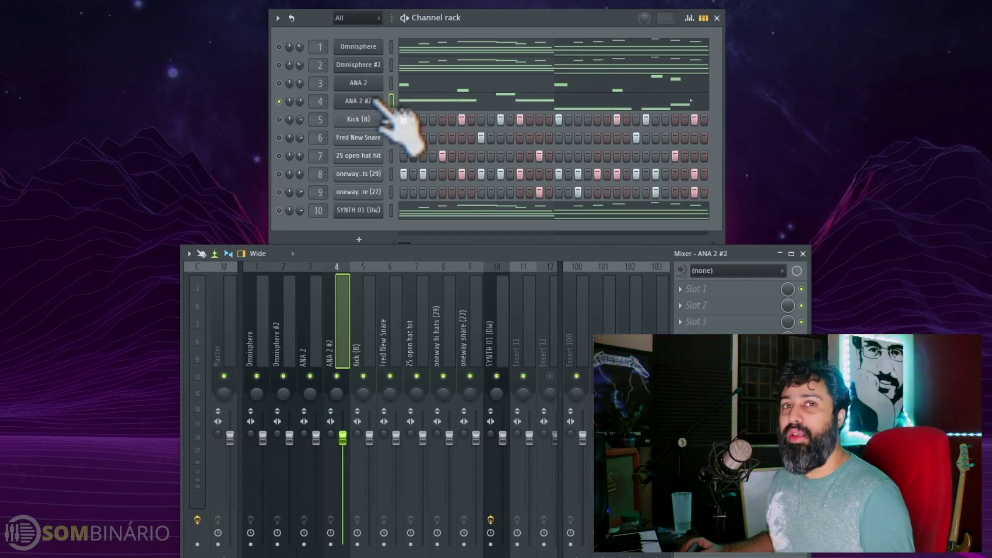
Step: Create a DirectWave instrument from the ANA 2 #2 channel and save it as ANA 2 808 in the DirectWave folder
right_click(365, 105)
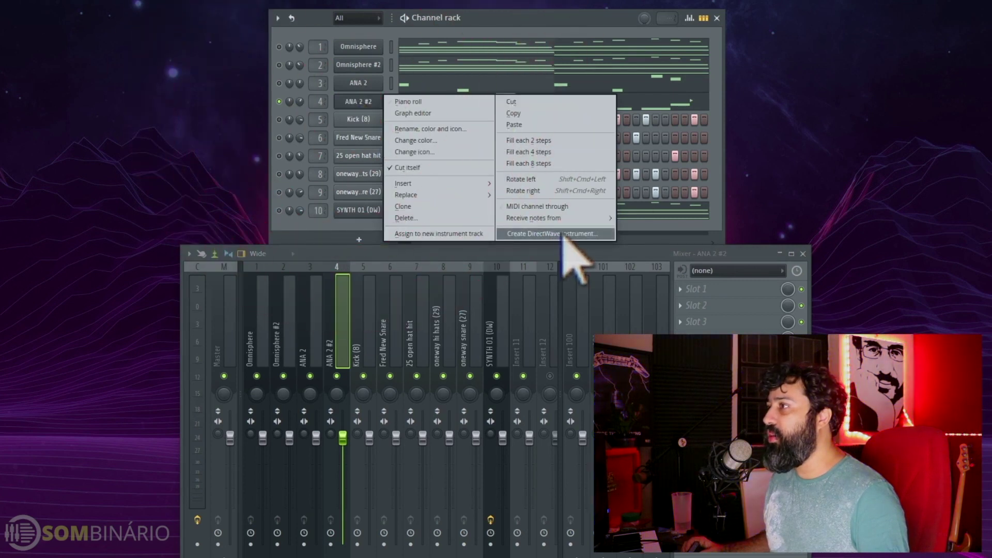
left_click(563, 234)
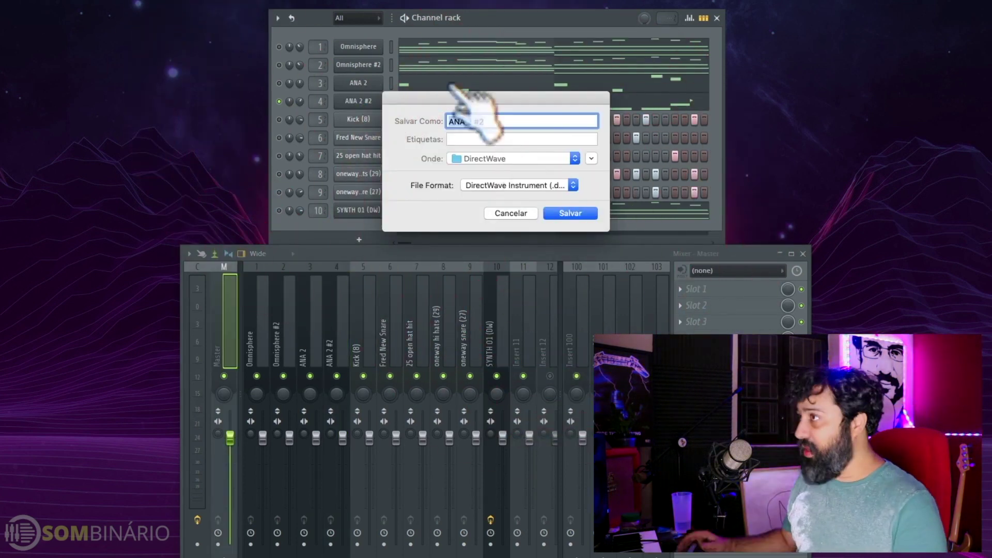
left_click(500, 121)
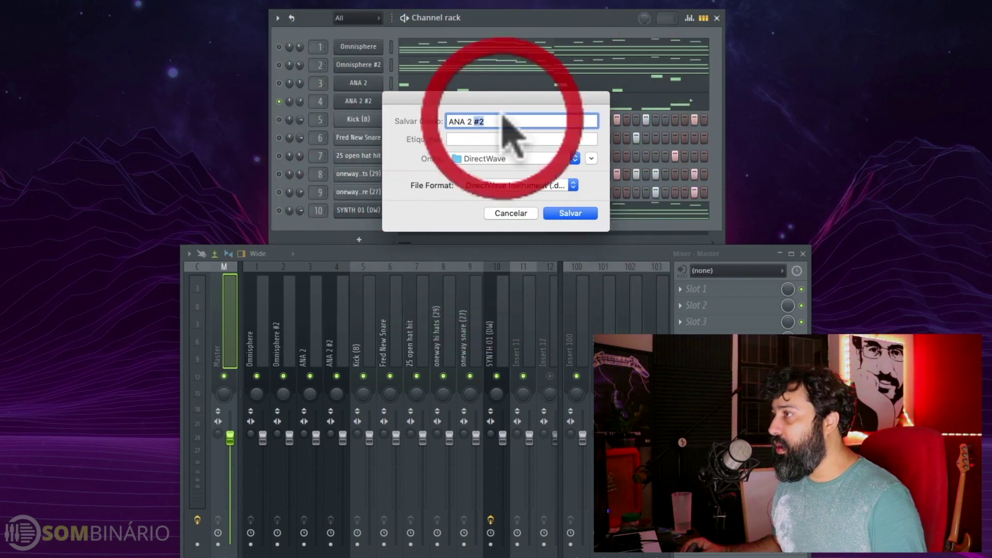
key("BackSpace")
key("BackSpace")
type("808")
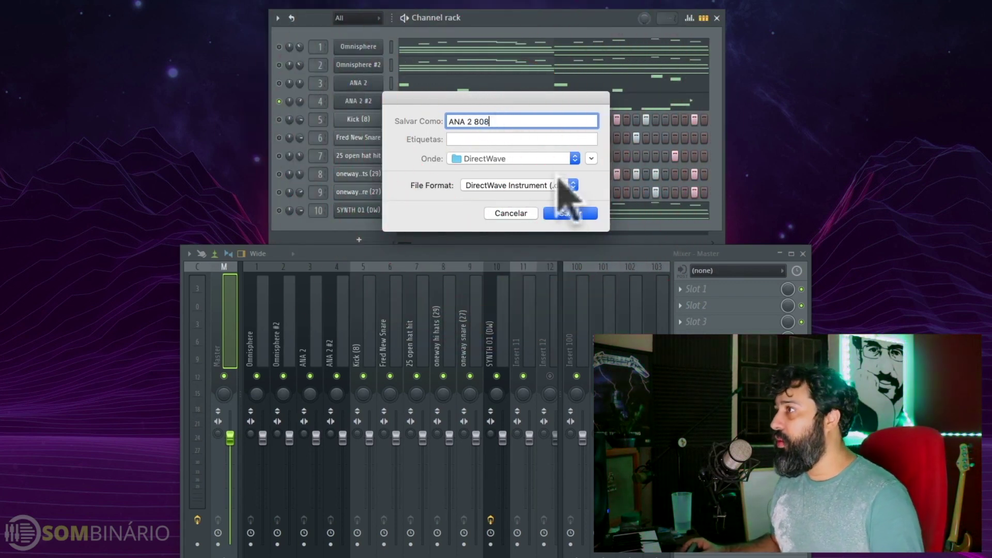
left_click(558, 211)
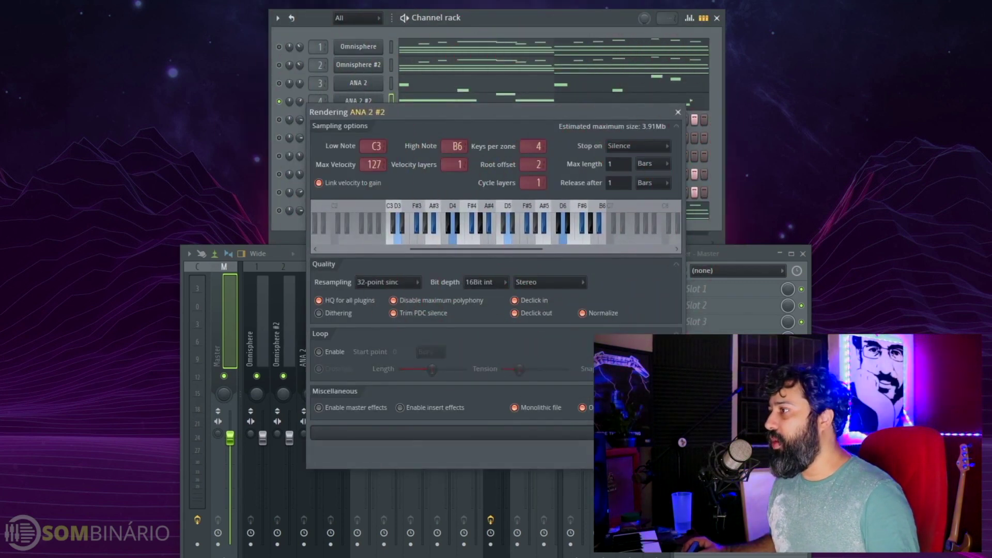
Step: Render the ANA 2 808 samples with the default sampling options and close the new instrument's window
key("Return")
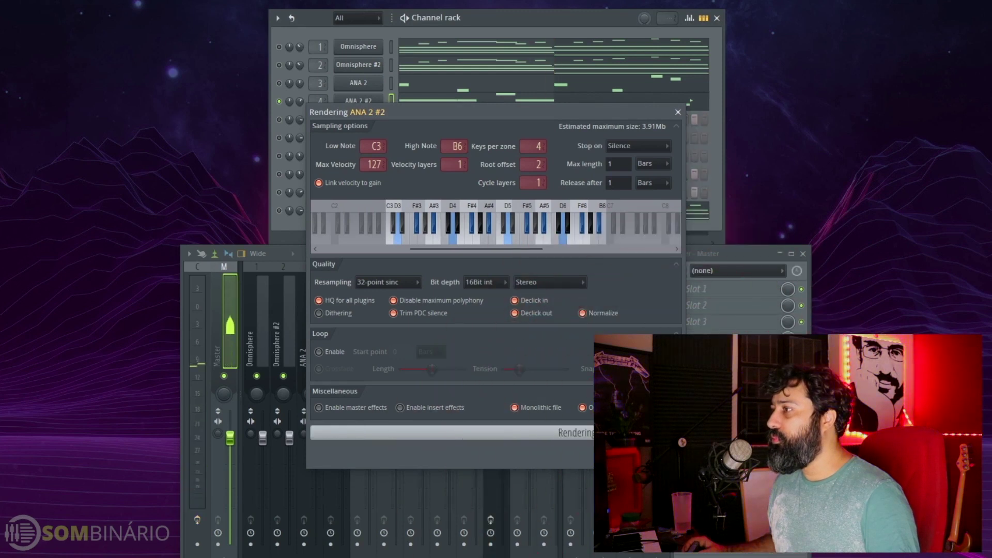
left_click_drag(385, 101, 438, 68)
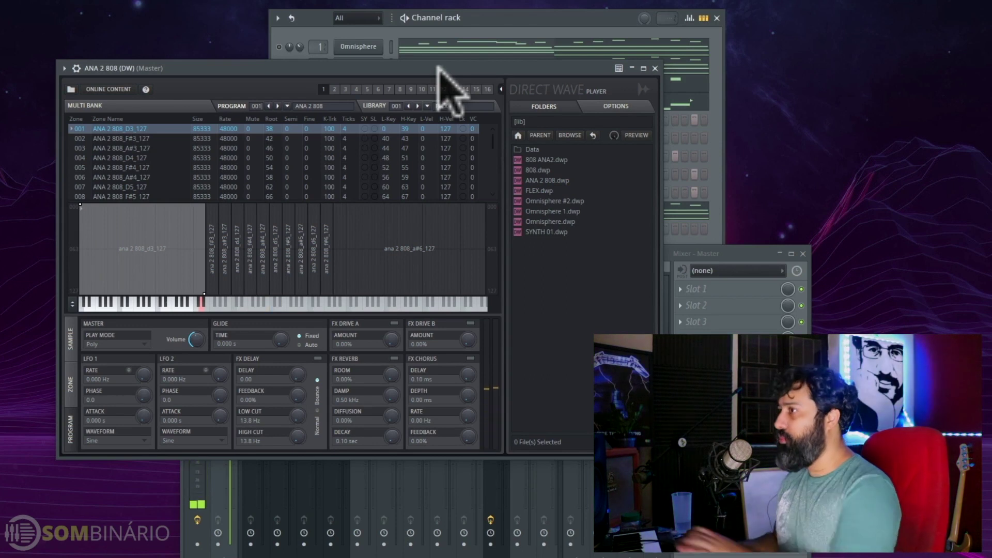
left_click(654, 68)
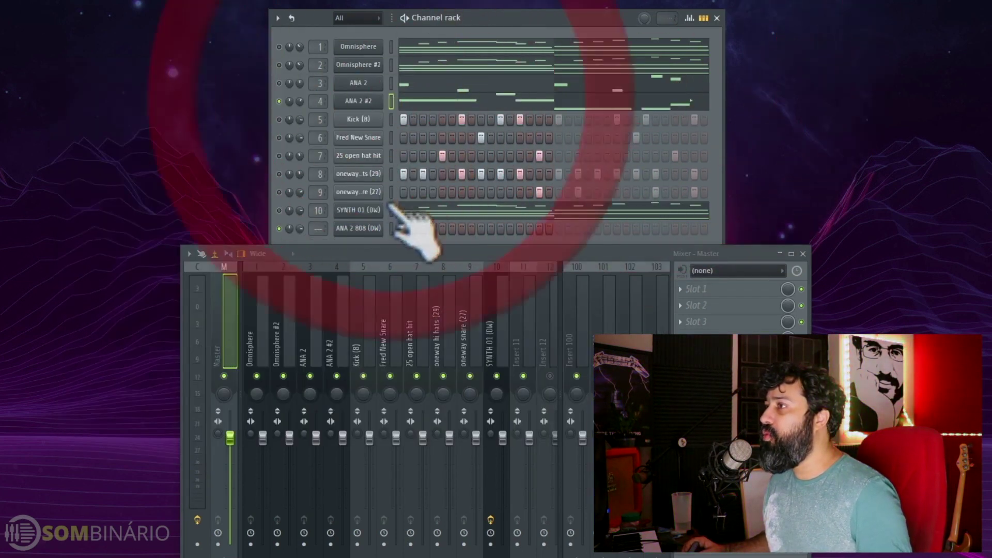
Step: Copy the ANA 2 #2 notes to the ANA 2 808 (DW) channel and play the pattern with ANA 2 #2 and the first Omnisphere muted
left_click(393, 228)
left_click(278, 119)
left_click(279, 102)
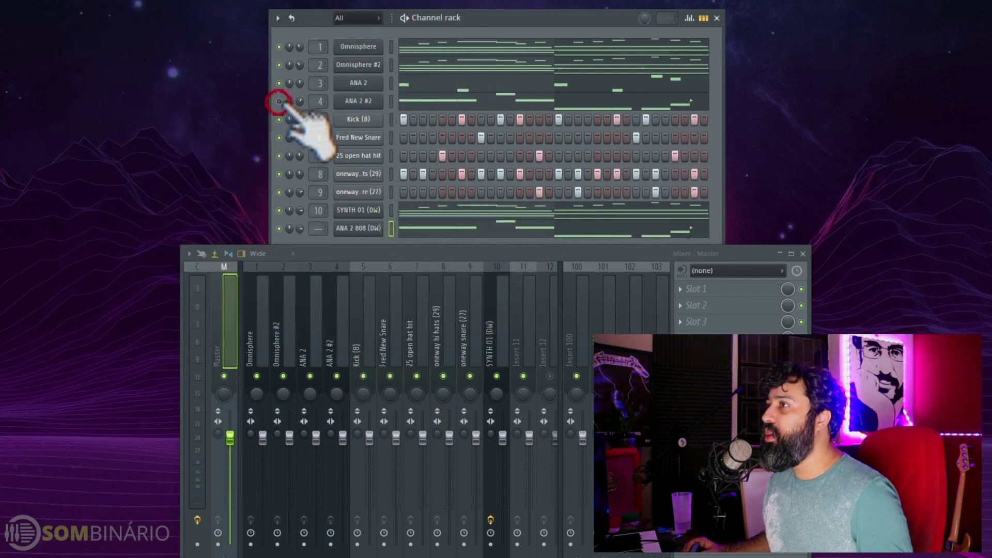
left_click(279, 46)
key("space")
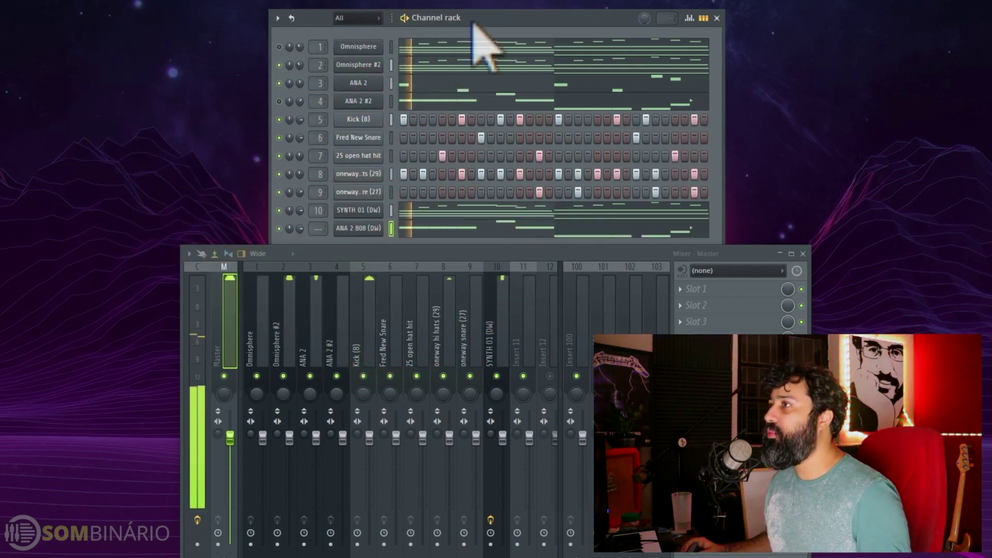
left_click_drag(481, 21, 475, 20)
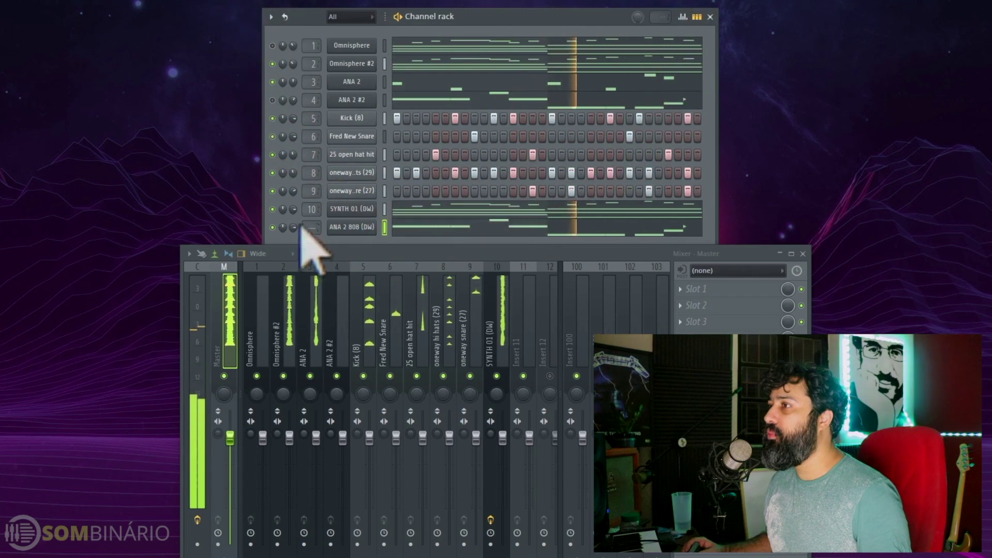
Step: Route the ANA 2 808 (DW) channel to mixer track 11, then solo that track and raise its level slightly
left_click_drag(341, 230, 517, 424)
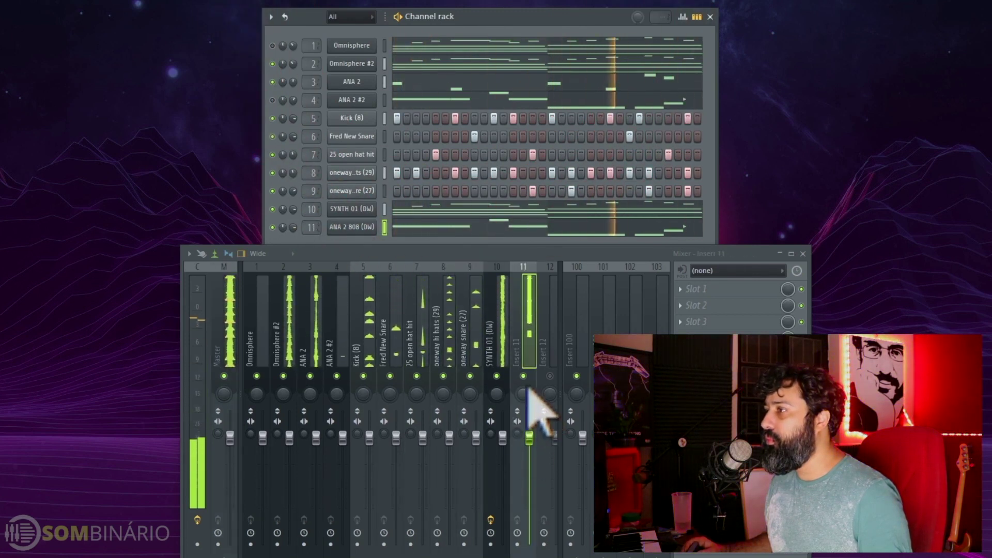
left_click(523, 376, "ctrl")
left_click_drag(533, 428, 534, 424)
Step: Compare the ANA 2 #2 synth with the ANA 2 808 (DW) instrument by opening and closing each during playback, and stop the pattern
left_click(354, 91)
left_click(352, 100)
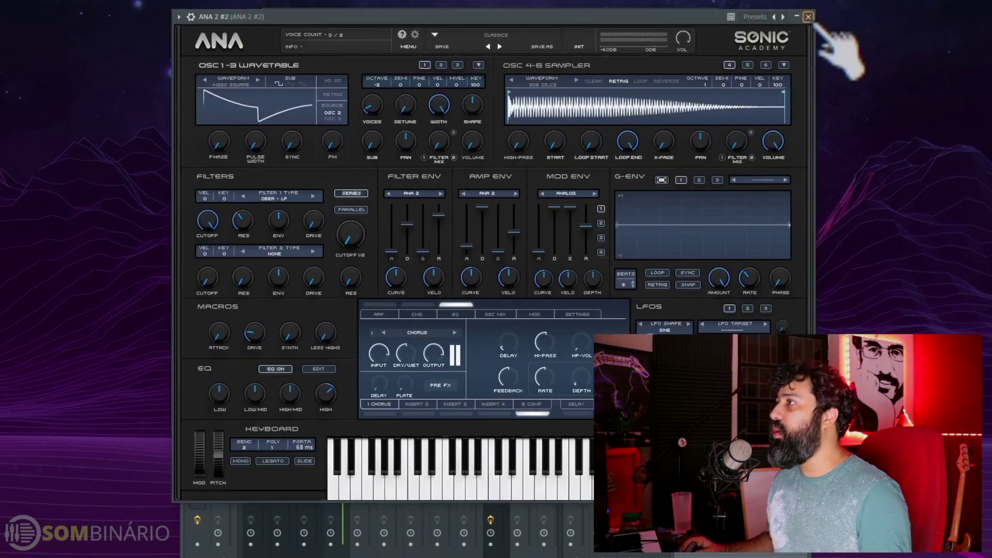
left_click(853, 14)
left_click(369, 228)
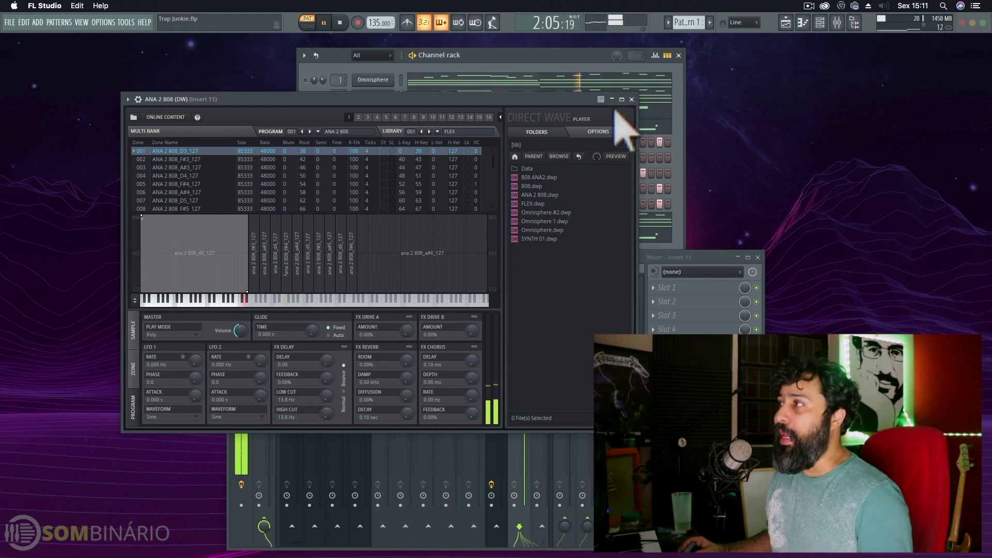
left_click(632, 99)
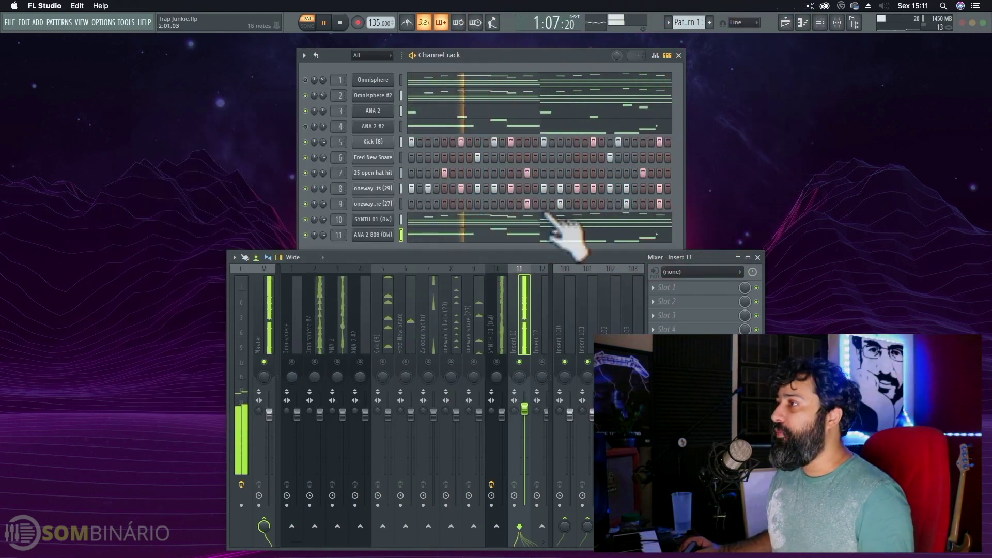
left_click(535, 55)
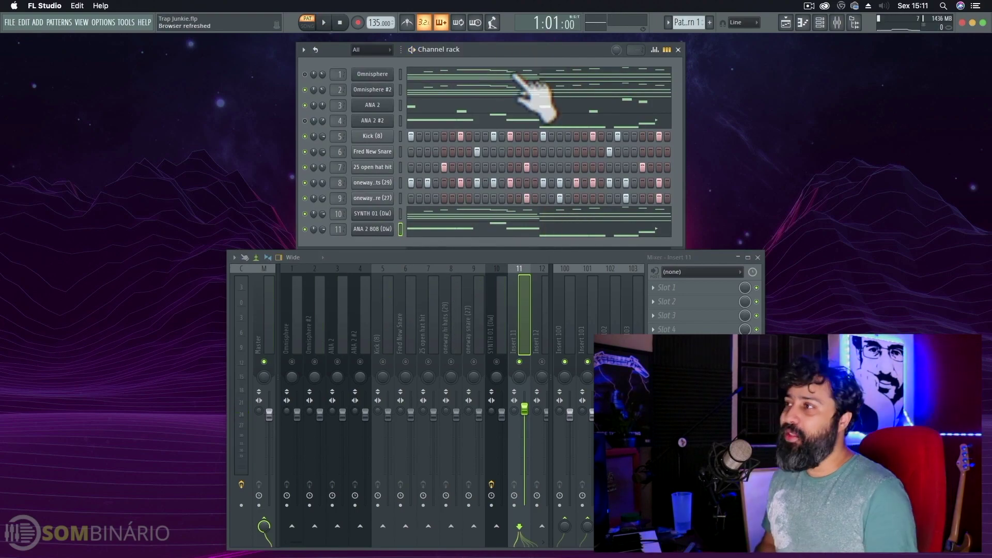